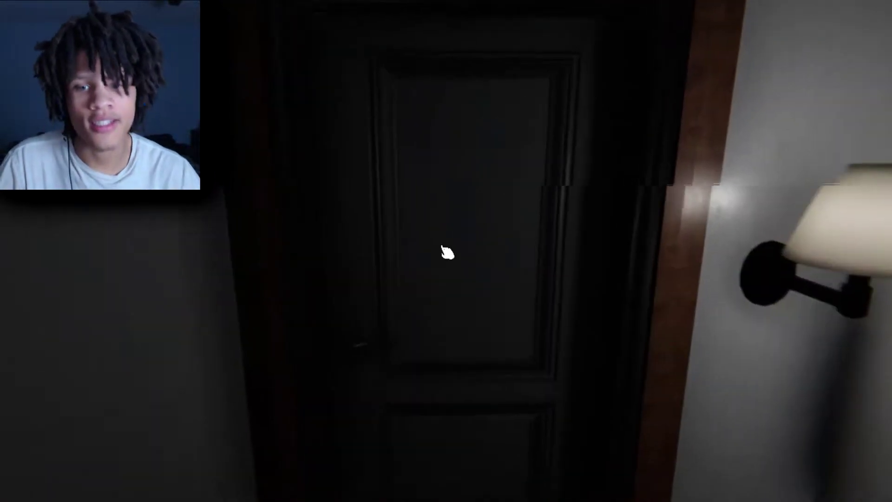
click(446, 252)
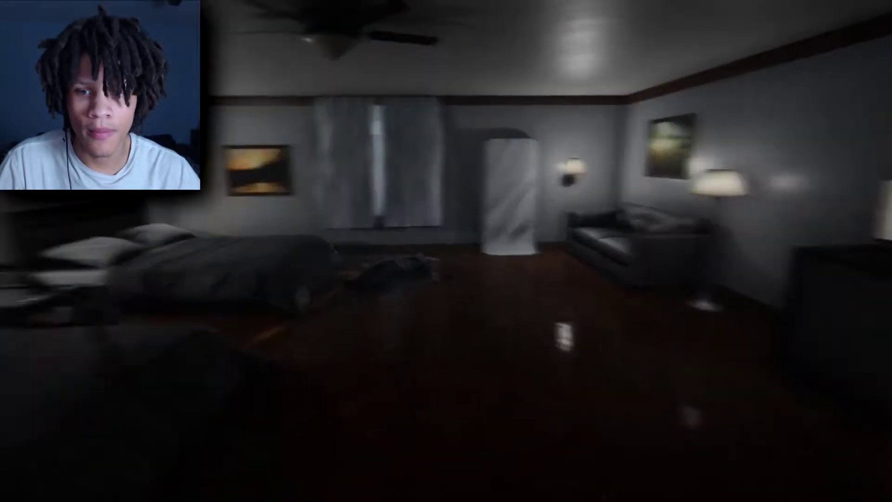